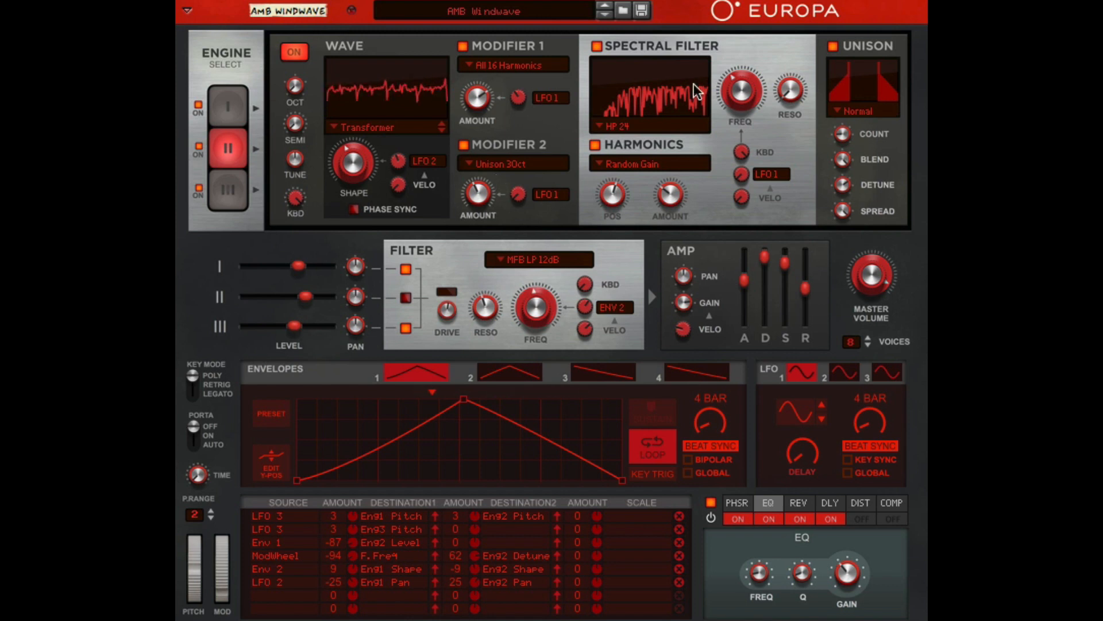
# Audition engine 1 alone with engines 2 and 3 off, and engine 2 alone with engines 1 and 3 off
pyautogui.click(199, 146)
pyautogui.click(198, 186)
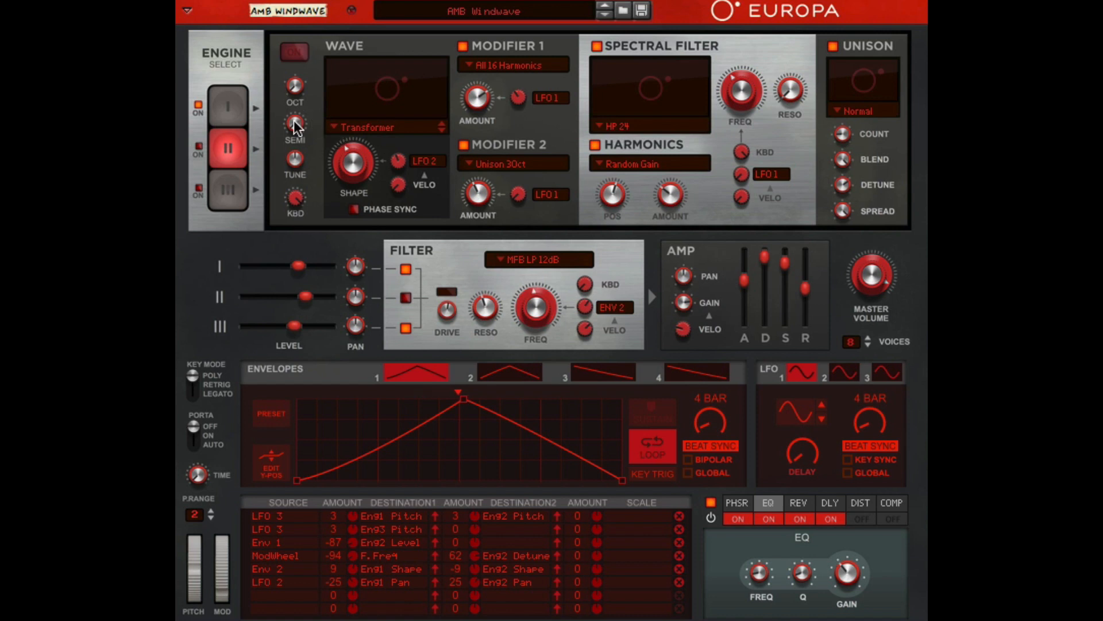
pyautogui.click(198, 147)
pyautogui.click(199, 106)
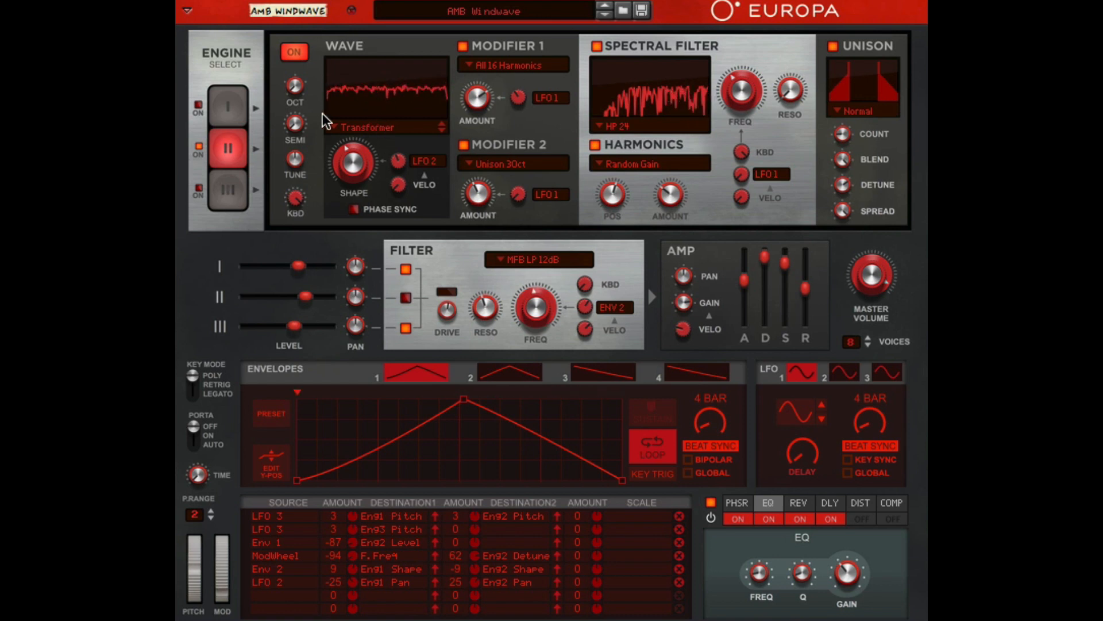
# Audition engine 3 alone with its settings displayed, and switch engines 1 and 2 back on
pyautogui.click(198, 186)
pyautogui.click(198, 144)
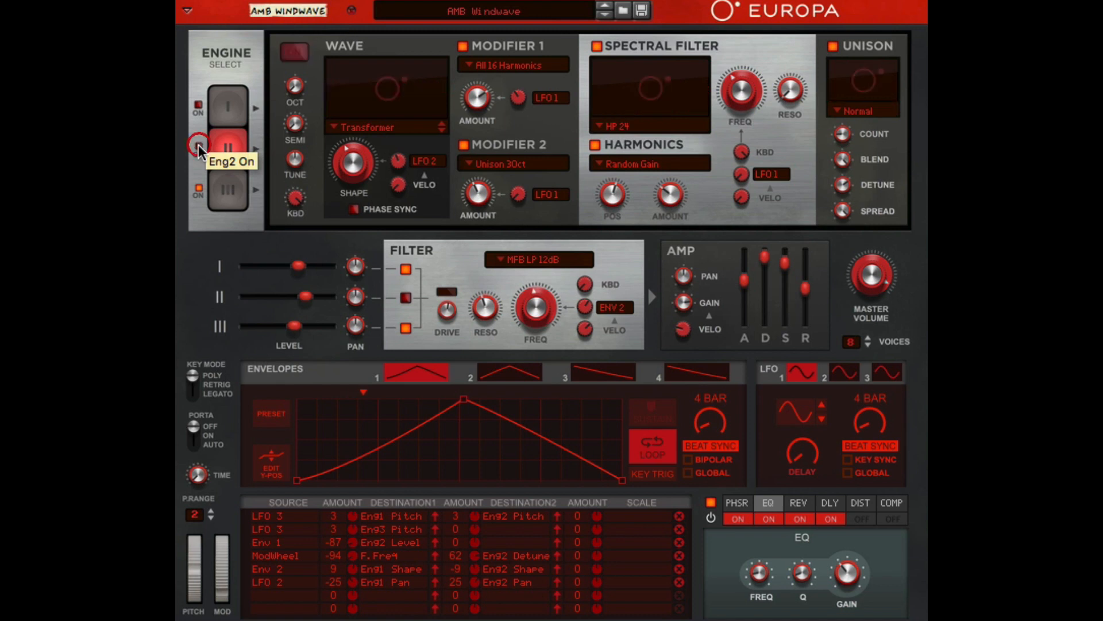
pyautogui.click(226, 189)
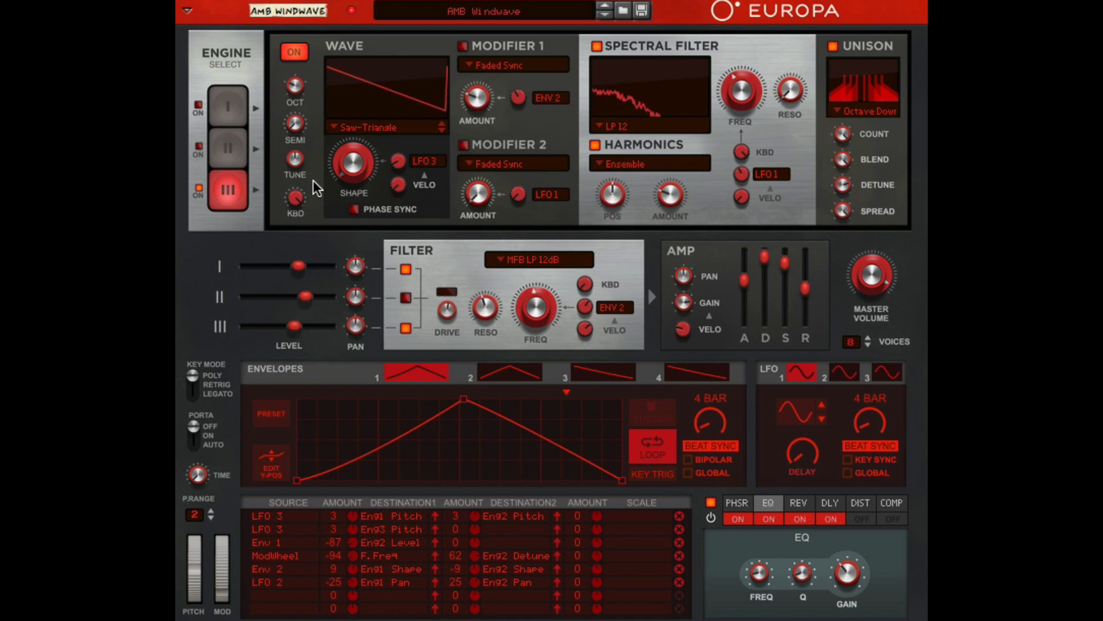
pyautogui.click(199, 186)
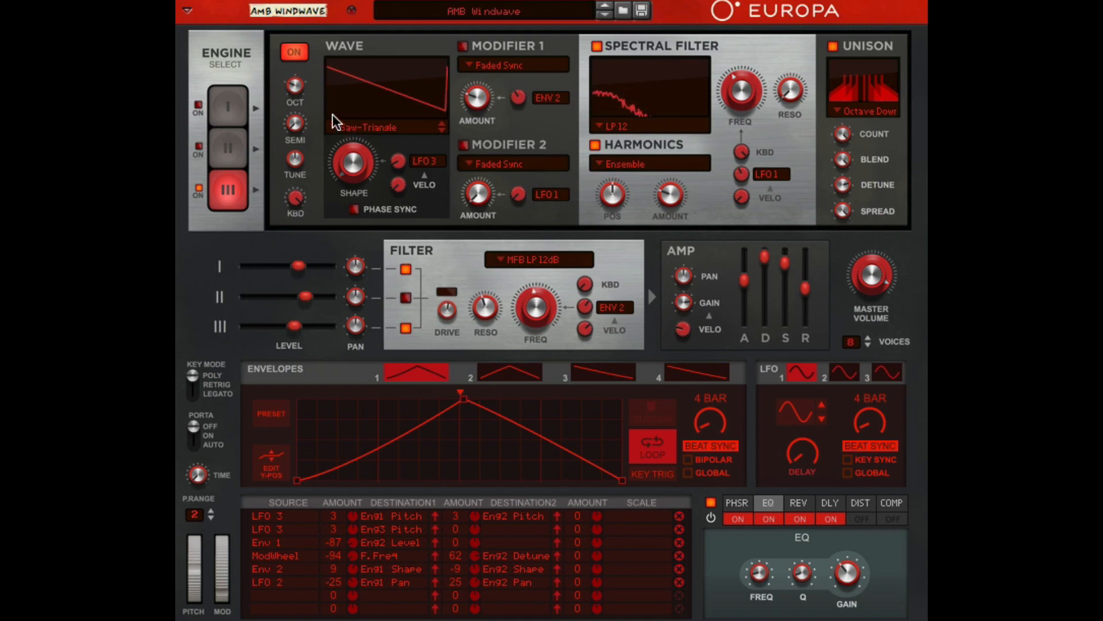
pyautogui.click(199, 146)
pyautogui.click(199, 104)
# View the reverb and delay settings, and bypass the whole effects section
pyautogui.click(794, 501)
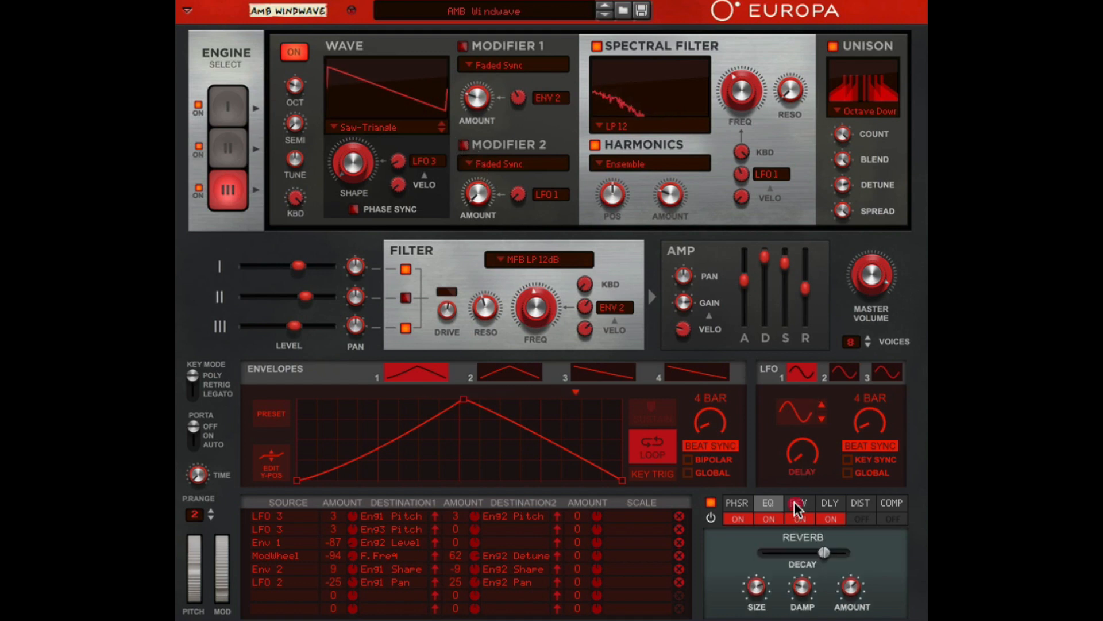
pyautogui.click(828, 502)
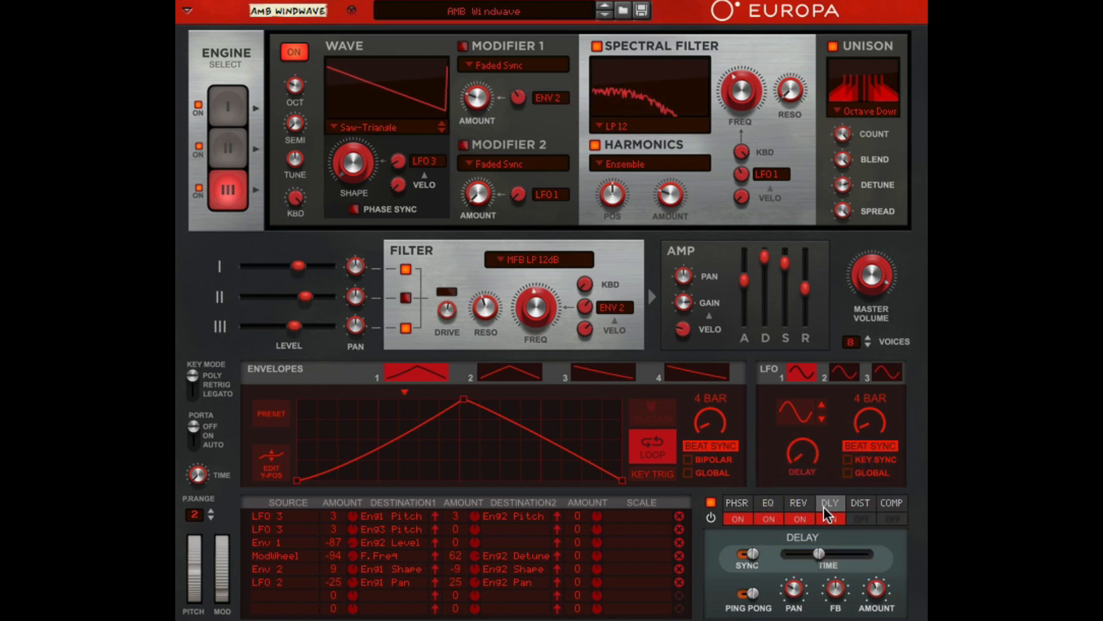
pyautogui.click(712, 502)
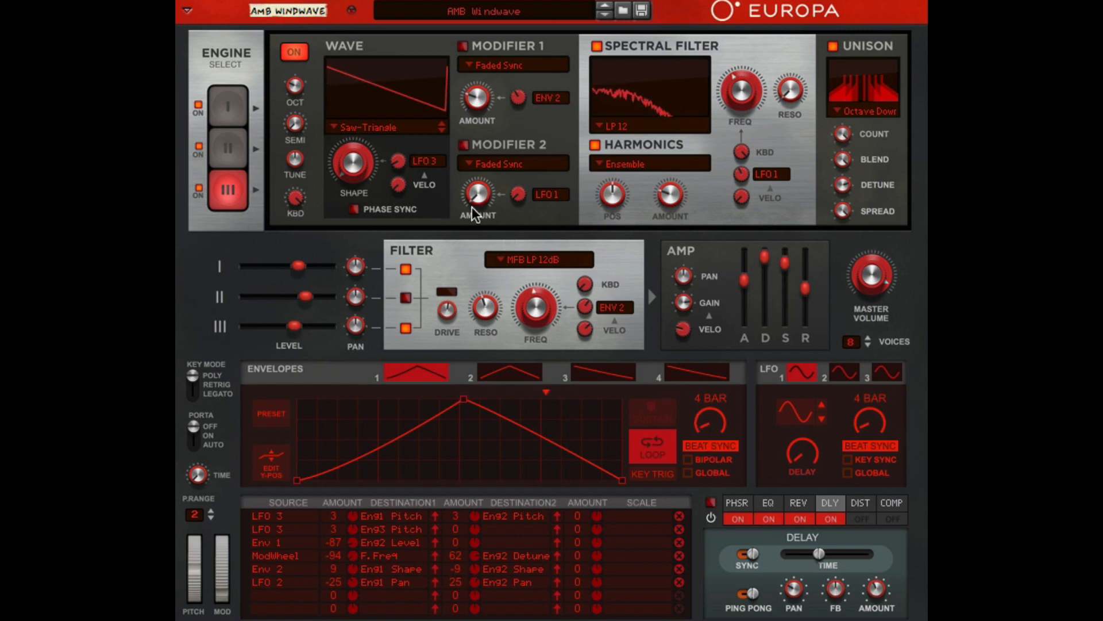
# Display engine 1 and try its unison mode as Normal before returning it to Fifth
pyautogui.click(225, 93)
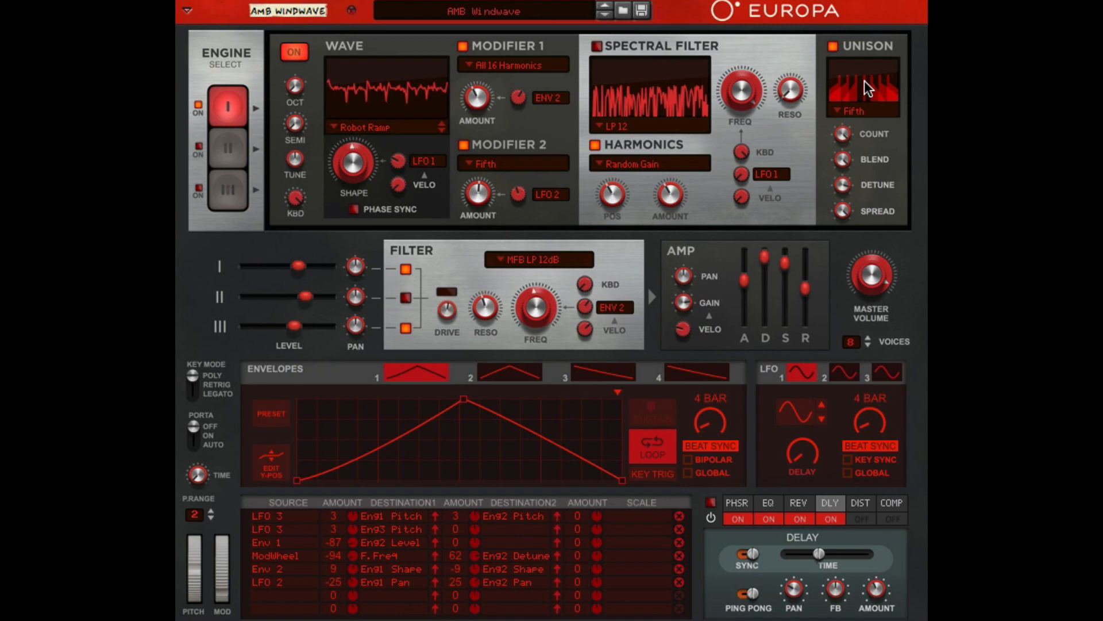
pyautogui.click(871, 113)
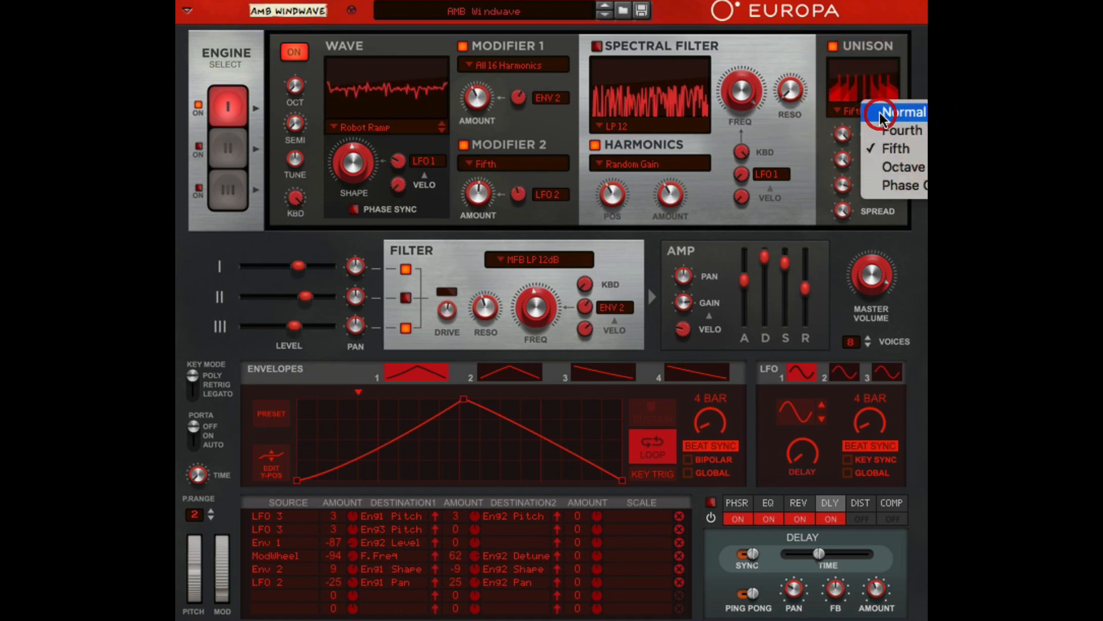
pyautogui.click(883, 113)
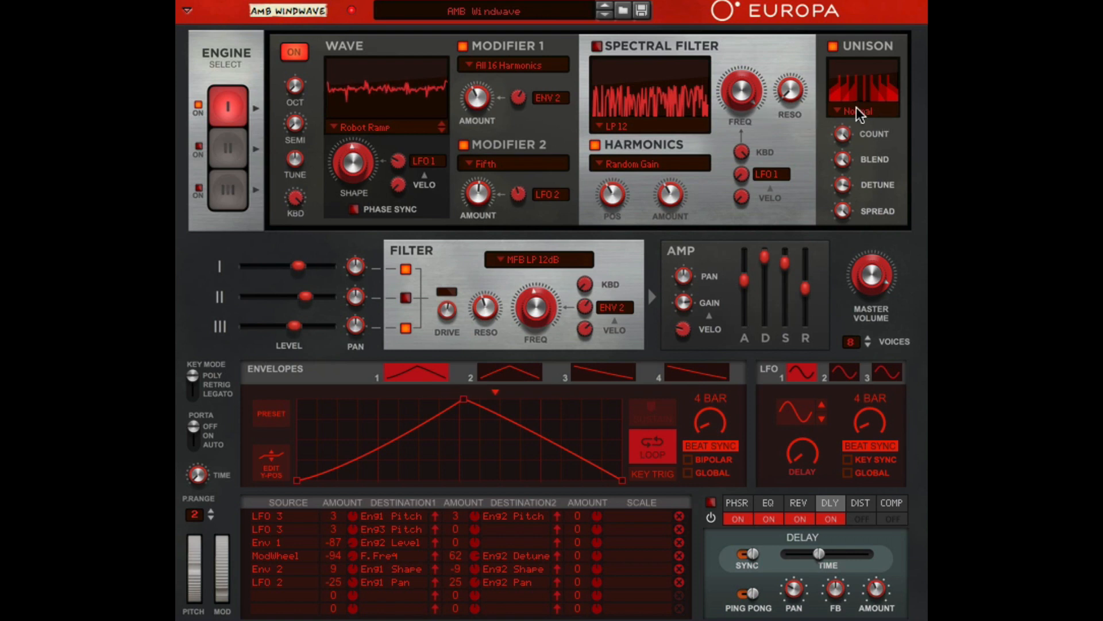
pyautogui.click(857, 110)
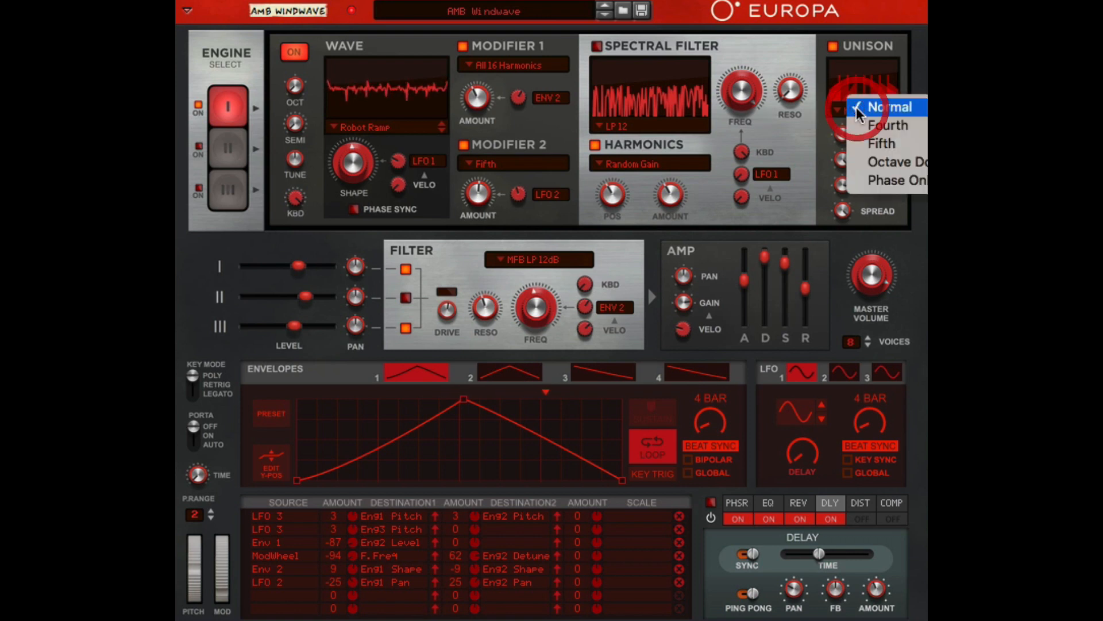
pyautogui.click(874, 144)
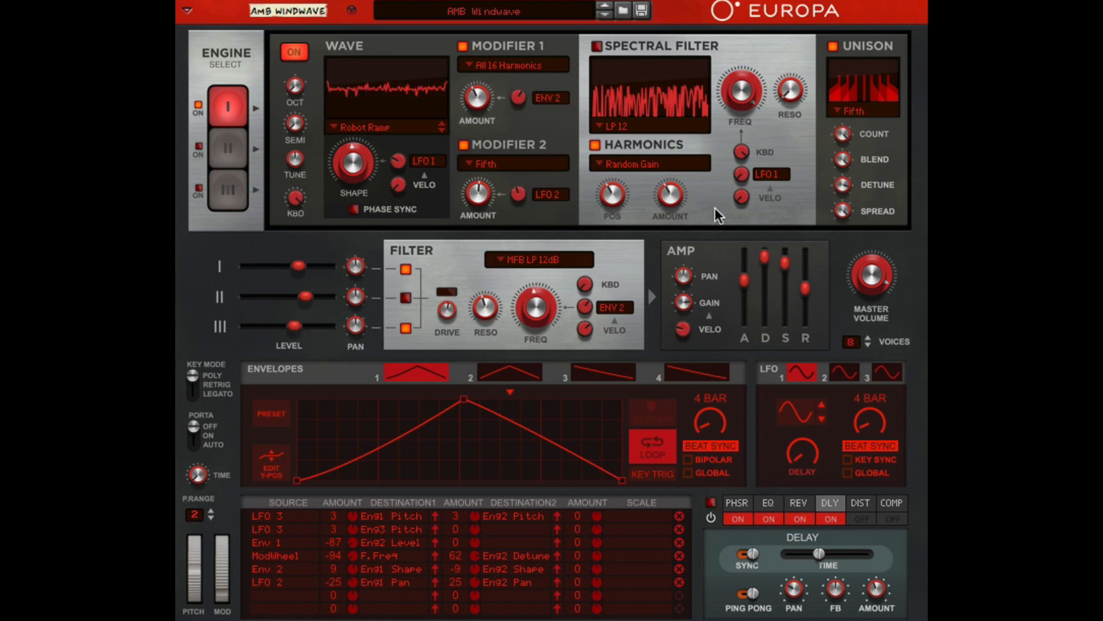
# Re-enable the effects section, and compare engine 1 with its Harmonics section off and on
pyautogui.click(711, 503)
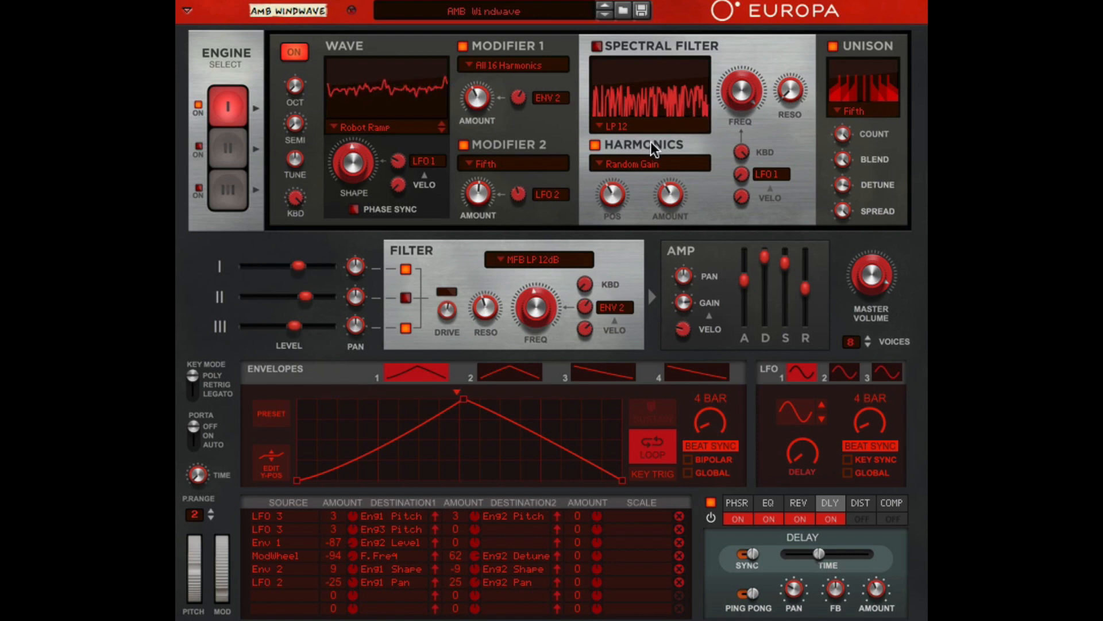
pyautogui.click(596, 145)
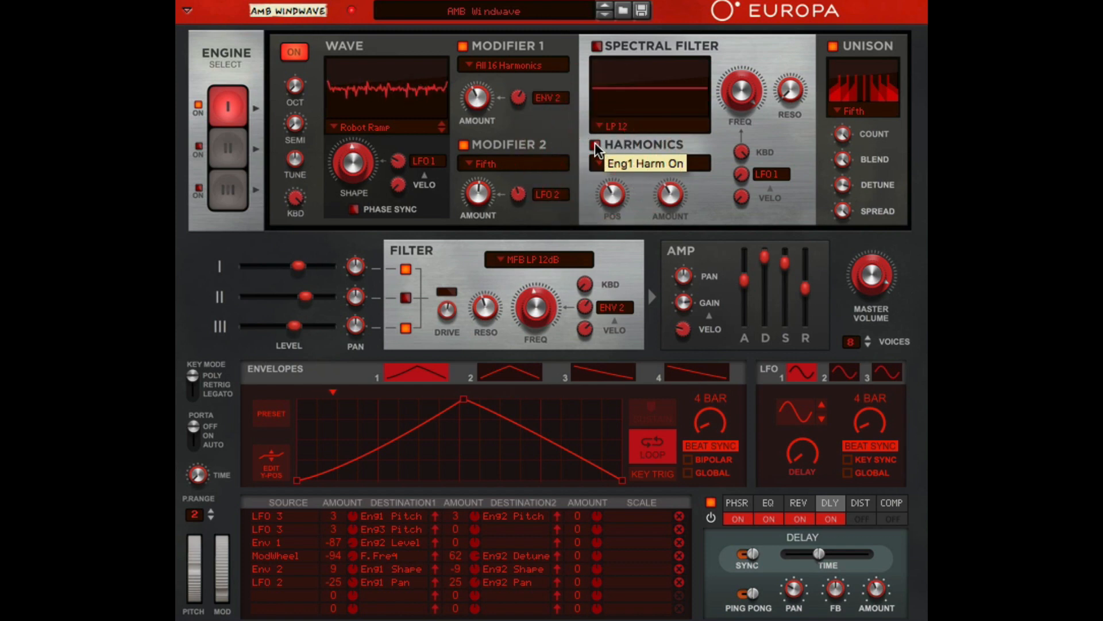
pyautogui.click(596, 144)
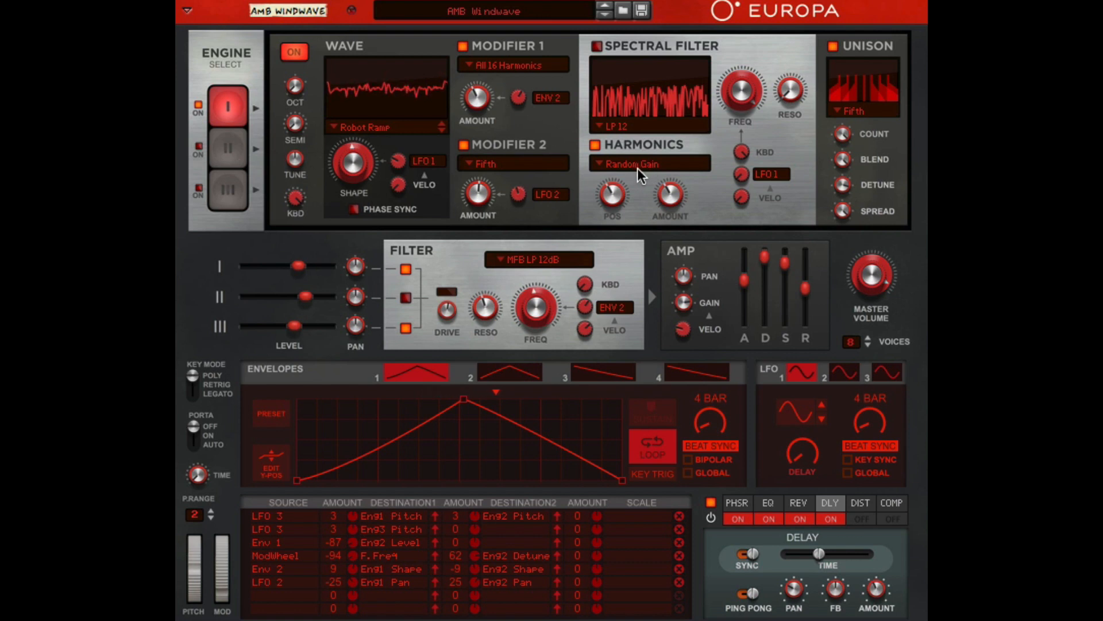
pyautogui.moveTo(611, 194)
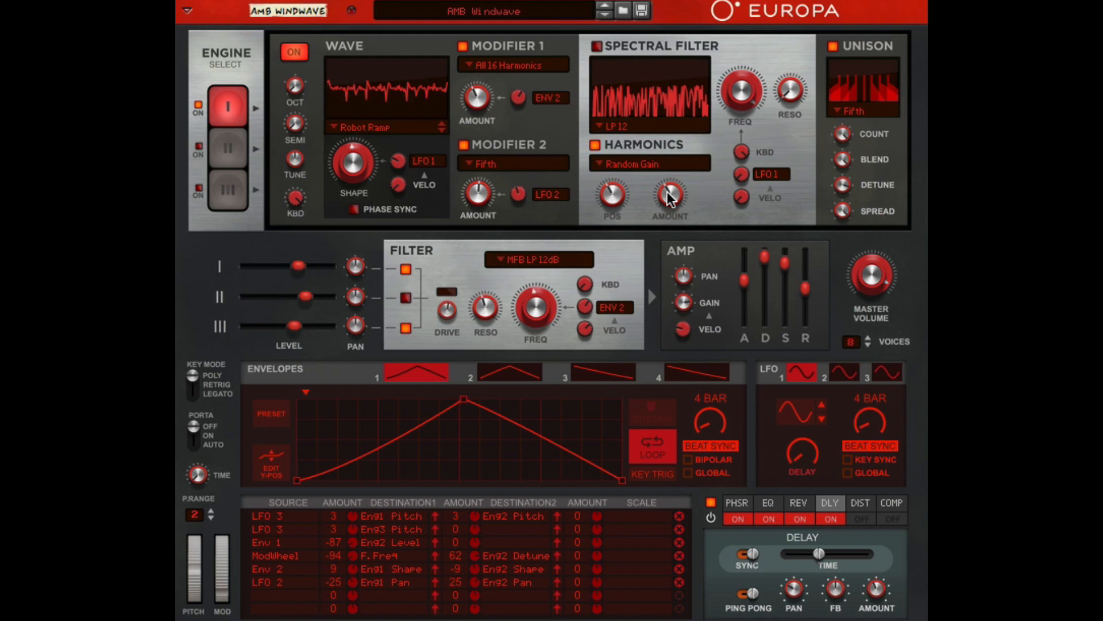
pyautogui.moveTo(668, 192)
# Switch Modifier 1 and Modifier 2 of engine 1 off and back on to compare the waveform
pyautogui.click(463, 145)
pyautogui.click(462, 46)
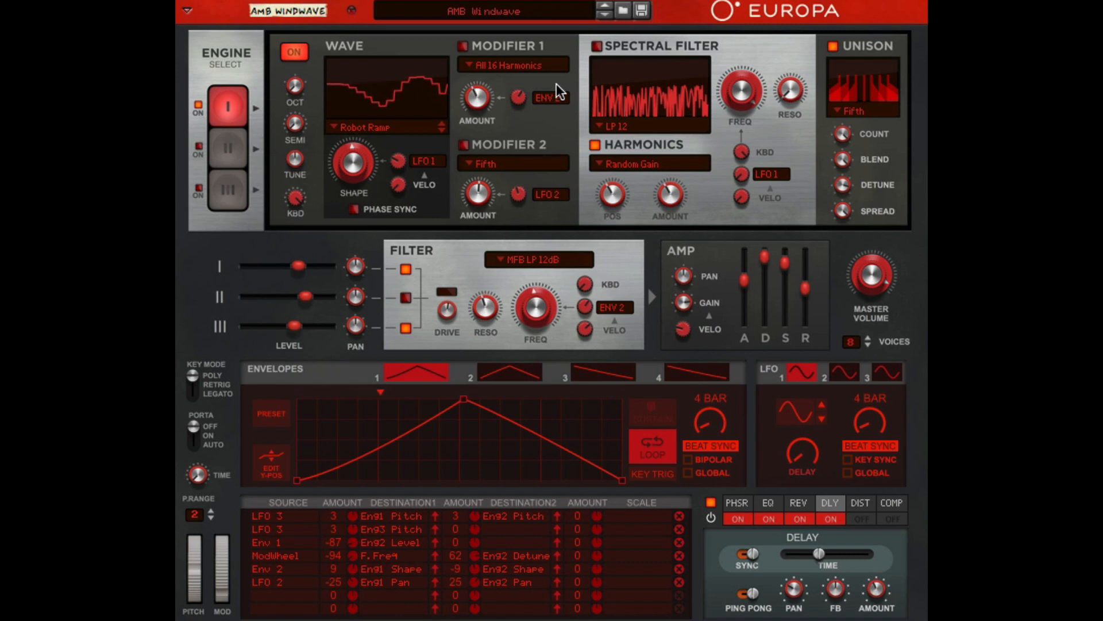
pyautogui.click(464, 142)
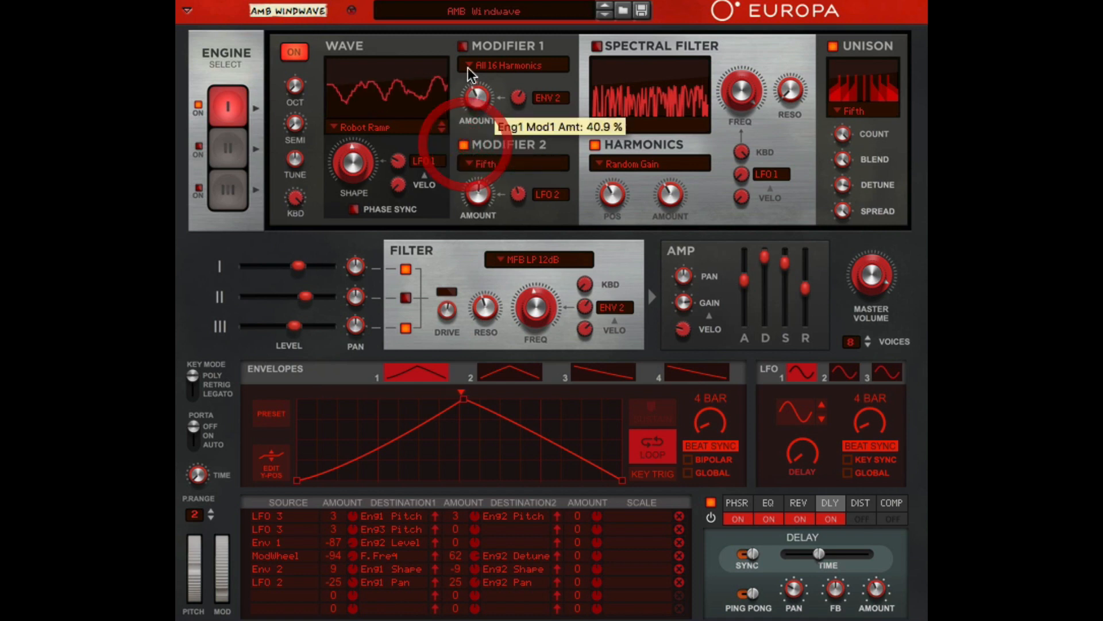
pyautogui.click(462, 46)
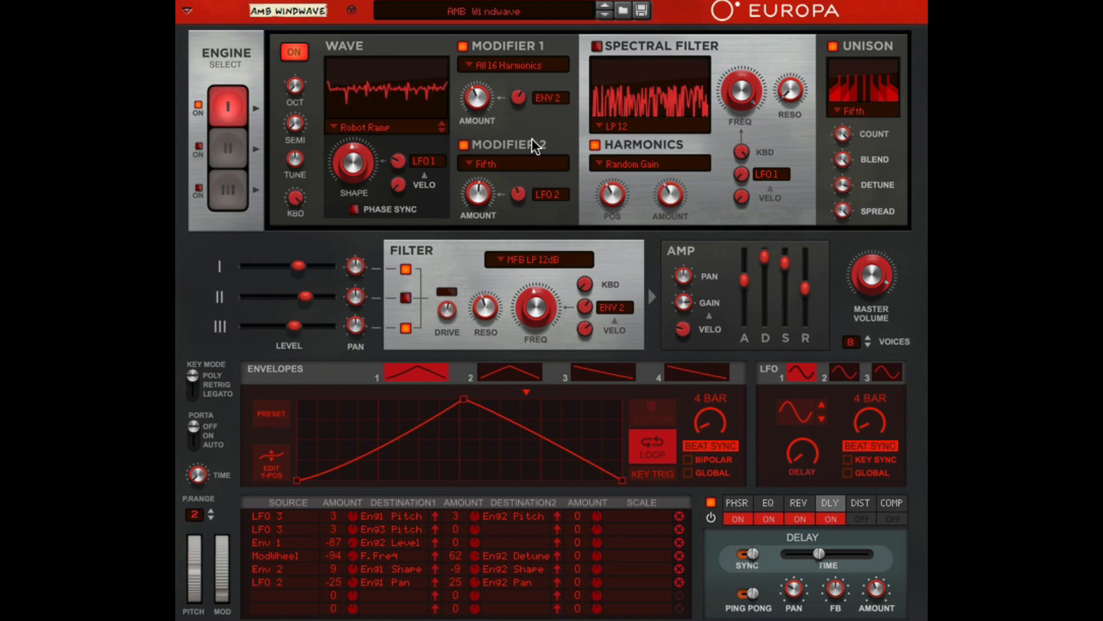
# Compare engine 1's raw wave by switching both modifiers, Harmonics and Unison off, and turn them all back on
pyautogui.click(463, 46)
pyautogui.click(463, 145)
pyautogui.click(595, 145)
pyautogui.click(834, 46)
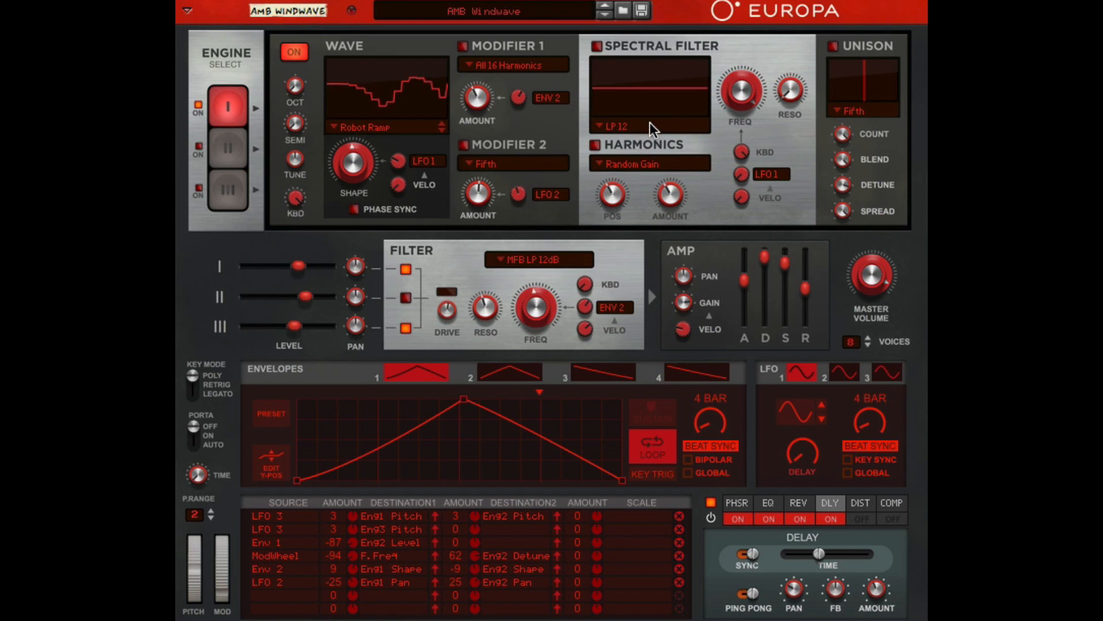
pyautogui.click(833, 46)
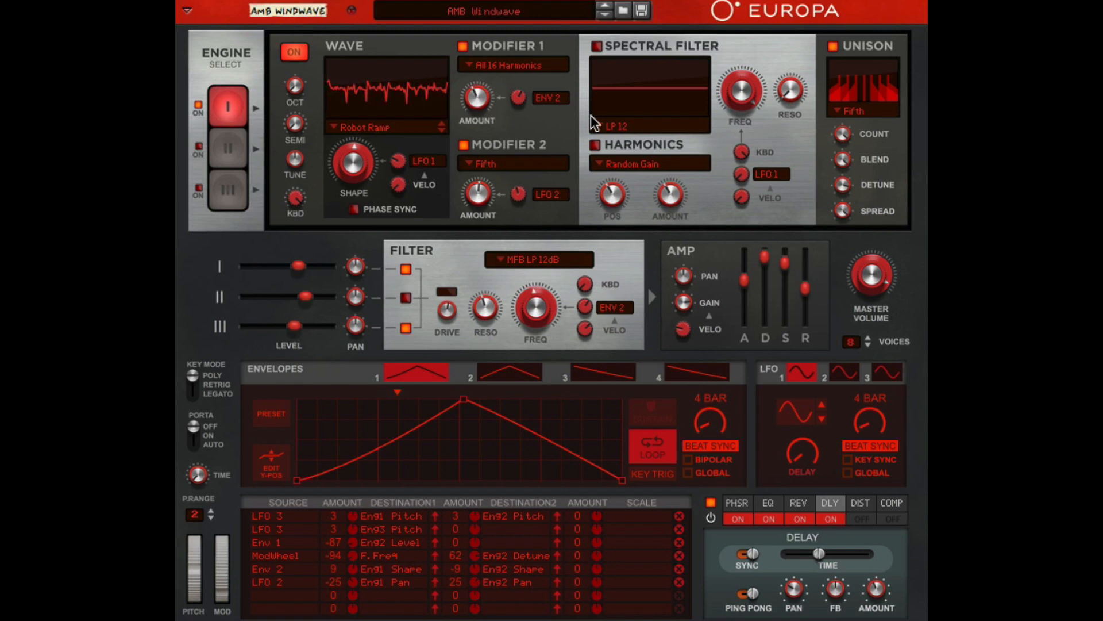
pyautogui.click(593, 145)
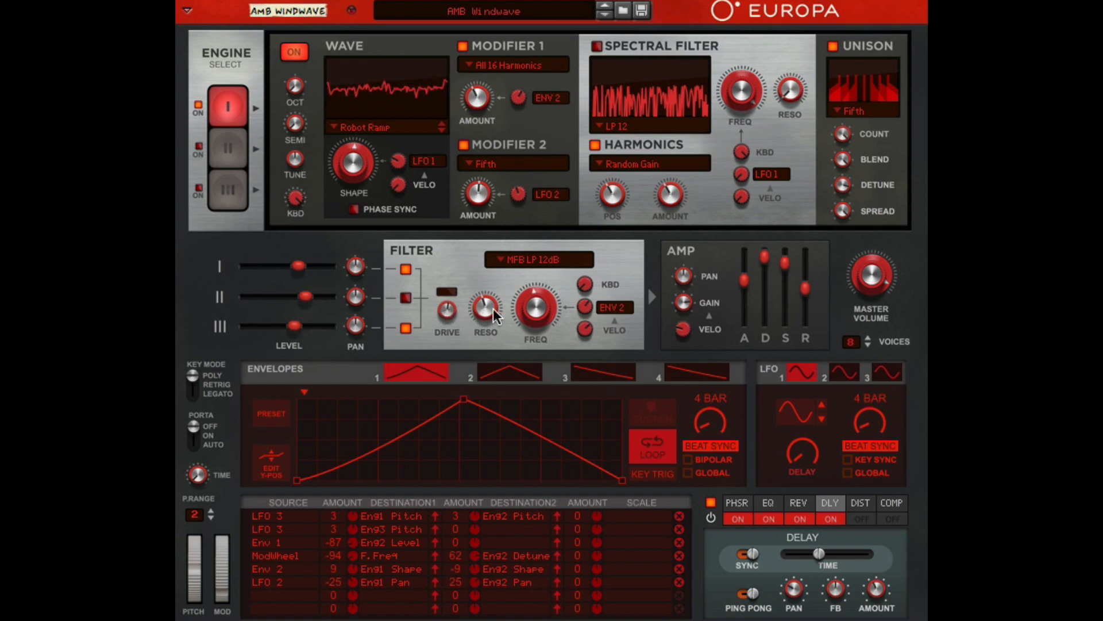
# Check the filter's resonance and drive, and display envelope 2, which modulates the filter frequency
pyautogui.moveTo(493, 308)
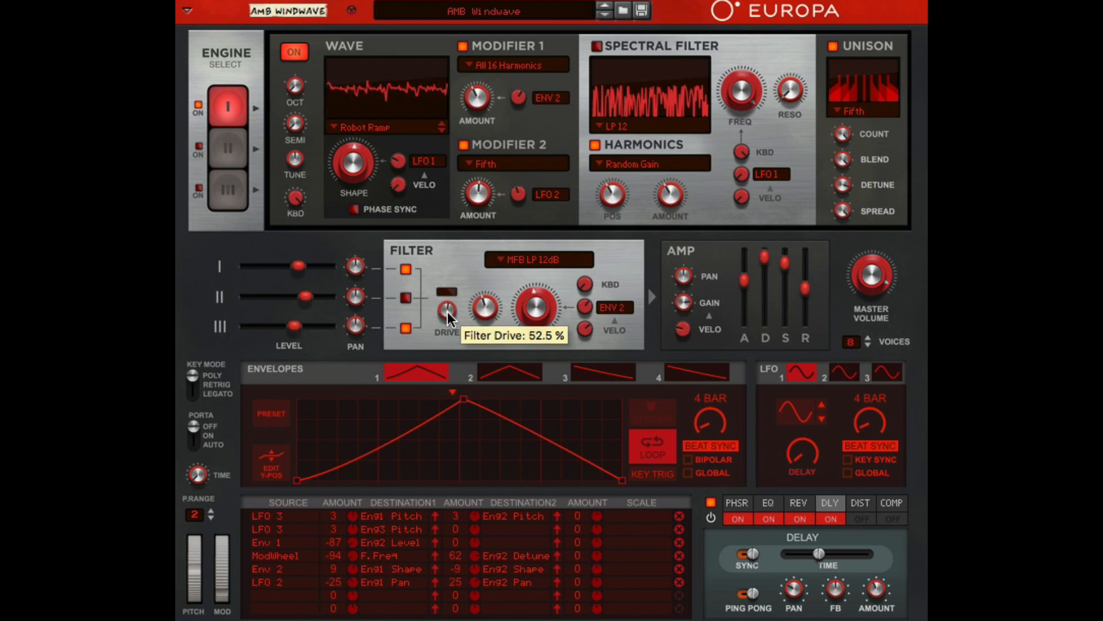
pyautogui.click(516, 375)
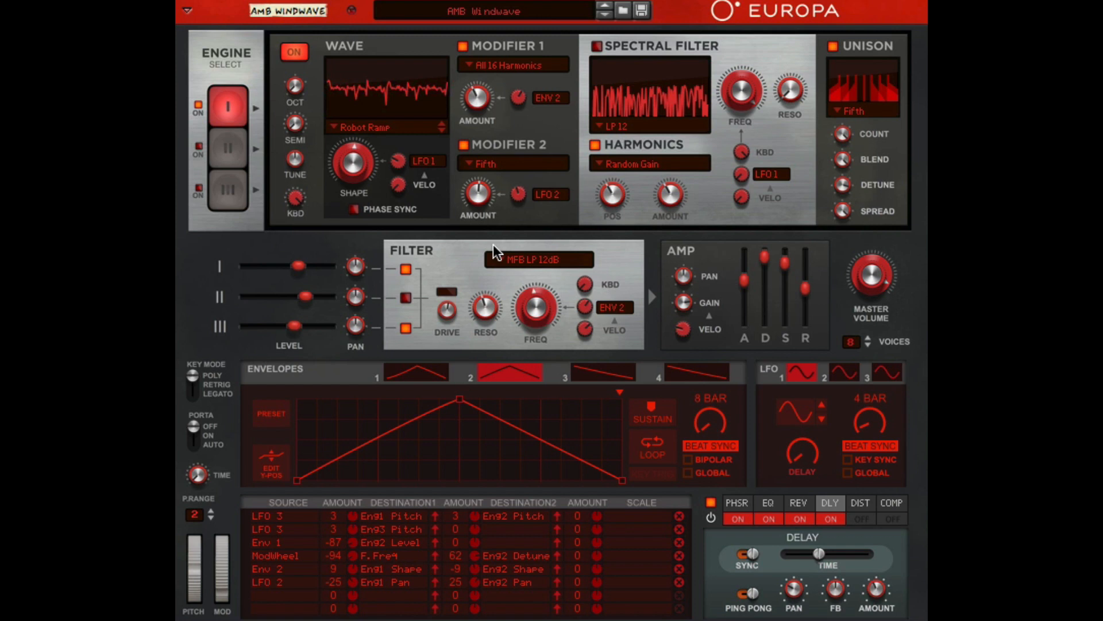
# Display engine 2's settings and solo it by switching it on and engine 1 off
pyautogui.click(222, 149)
pyautogui.click(200, 146)
pyautogui.click(199, 106)
pyautogui.click(236, 154)
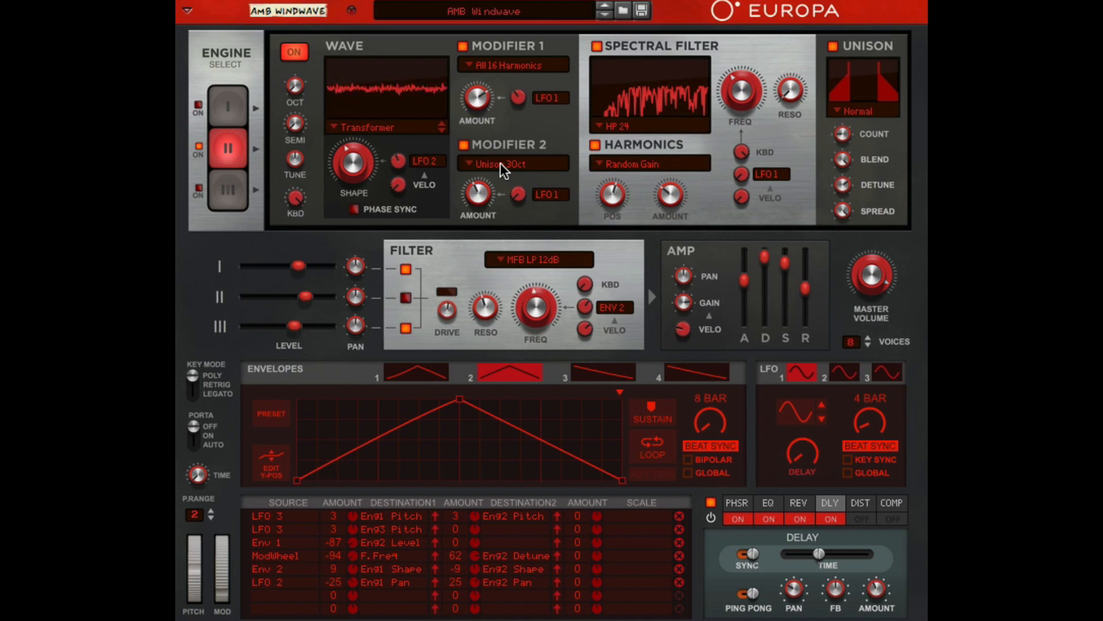
# Compare engine 2's sound with the Unison 3Oct modifier off and on
pyautogui.click(465, 144)
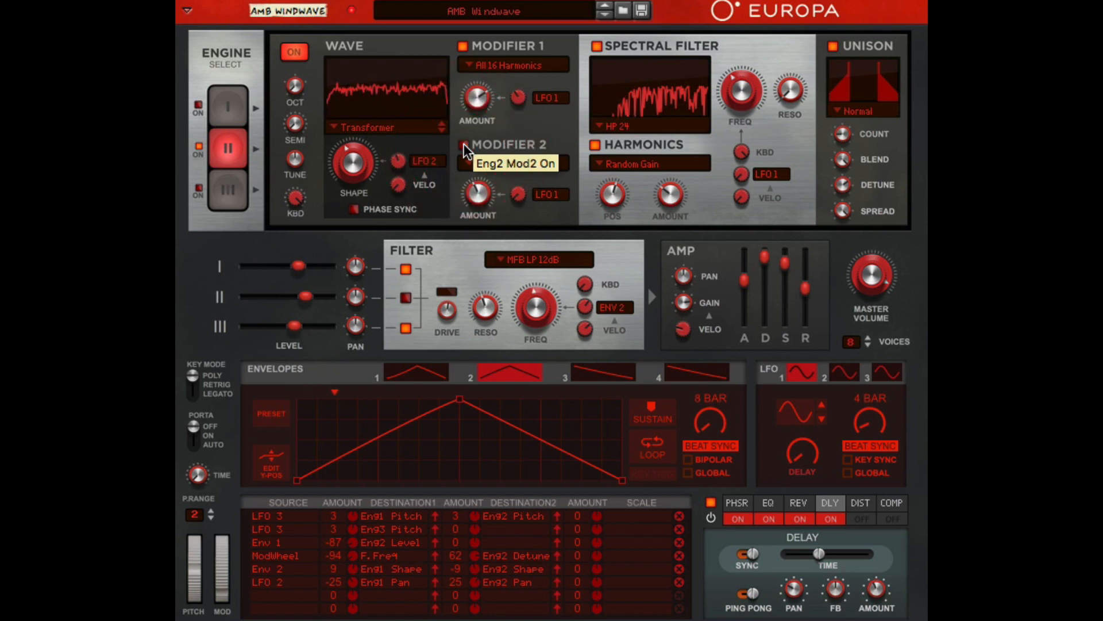
pyautogui.click(464, 145)
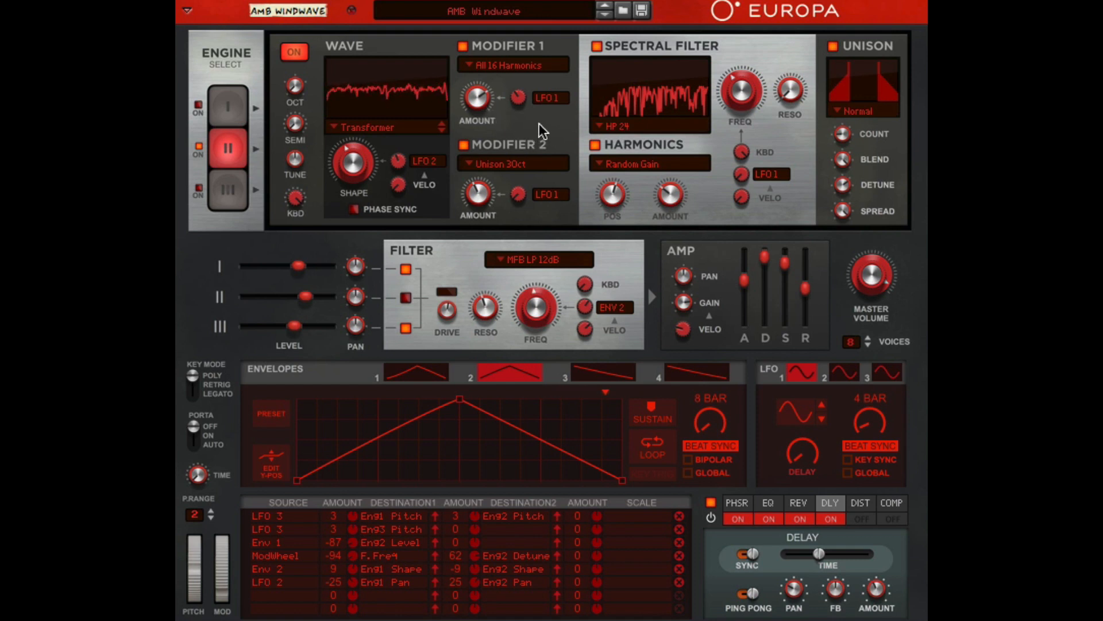
pyautogui.moveTo(466, 198)
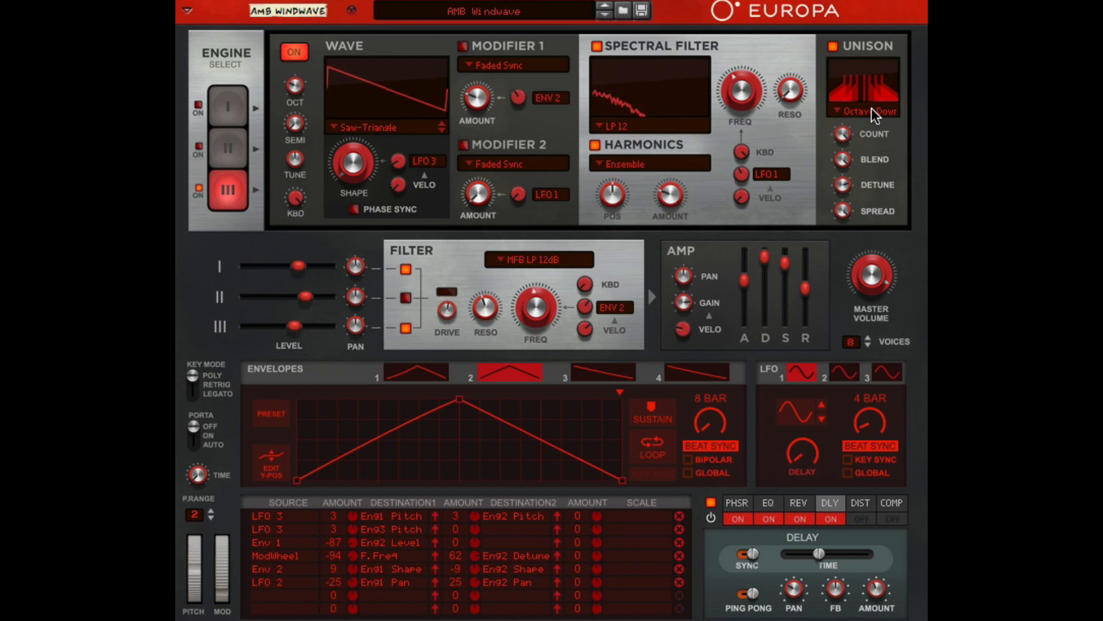
# Examine engine 3's Unison settings and the LFO 1 modulation of its spectral filter frequency
pyautogui.moveTo(842, 127)
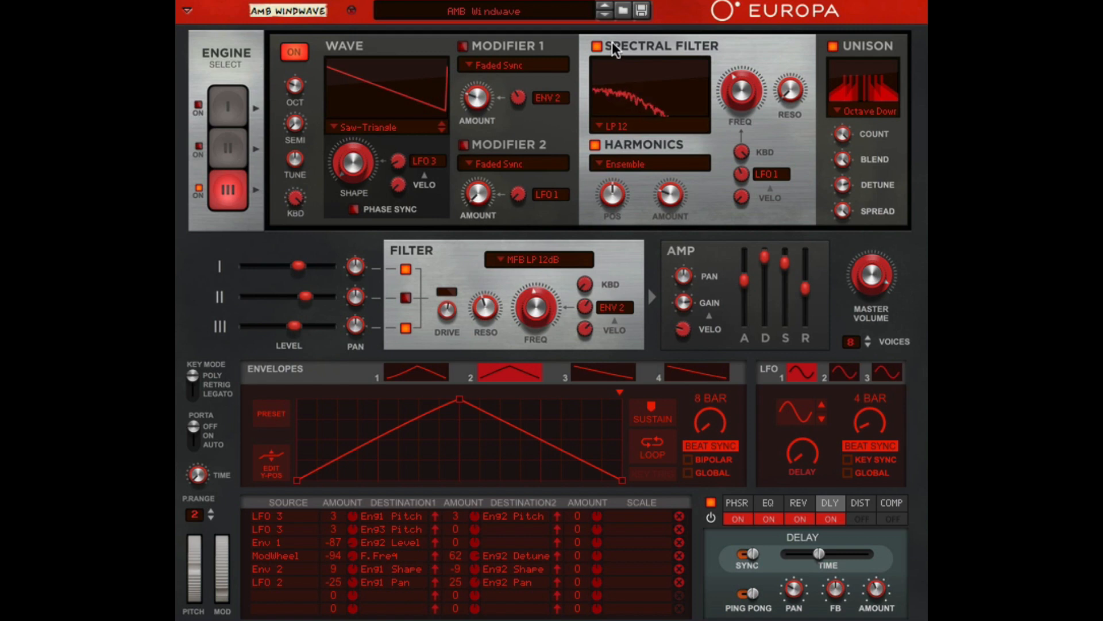
pyautogui.click(744, 175)
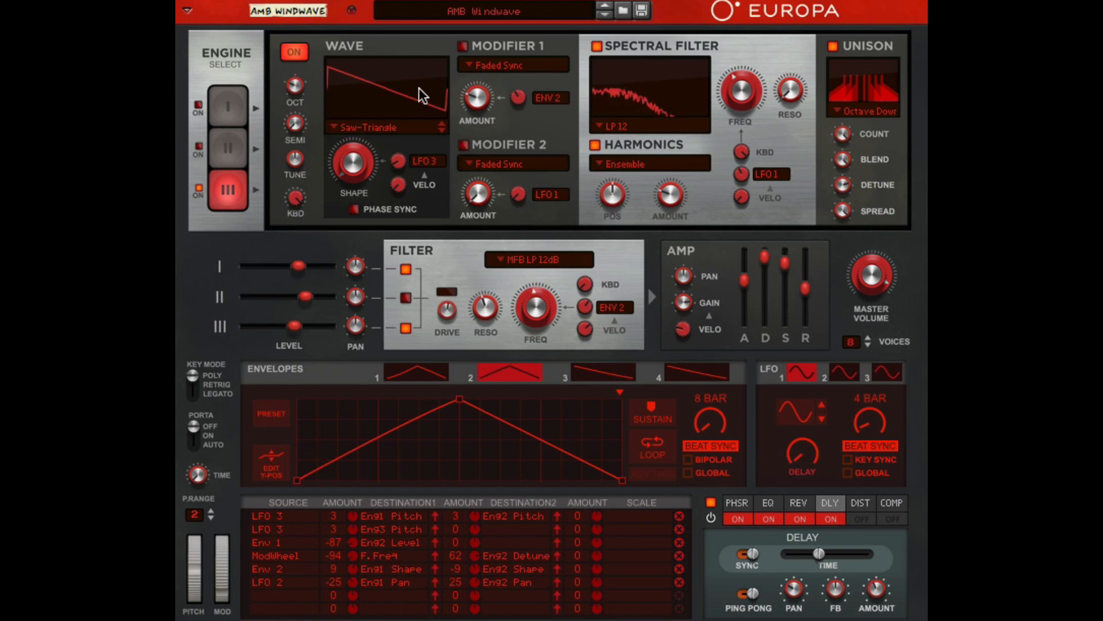
# Switch engines 2 and 1 back on and display engine 1's settings
pyautogui.click(198, 146)
pyautogui.click(198, 104)
pyautogui.click(225, 104)
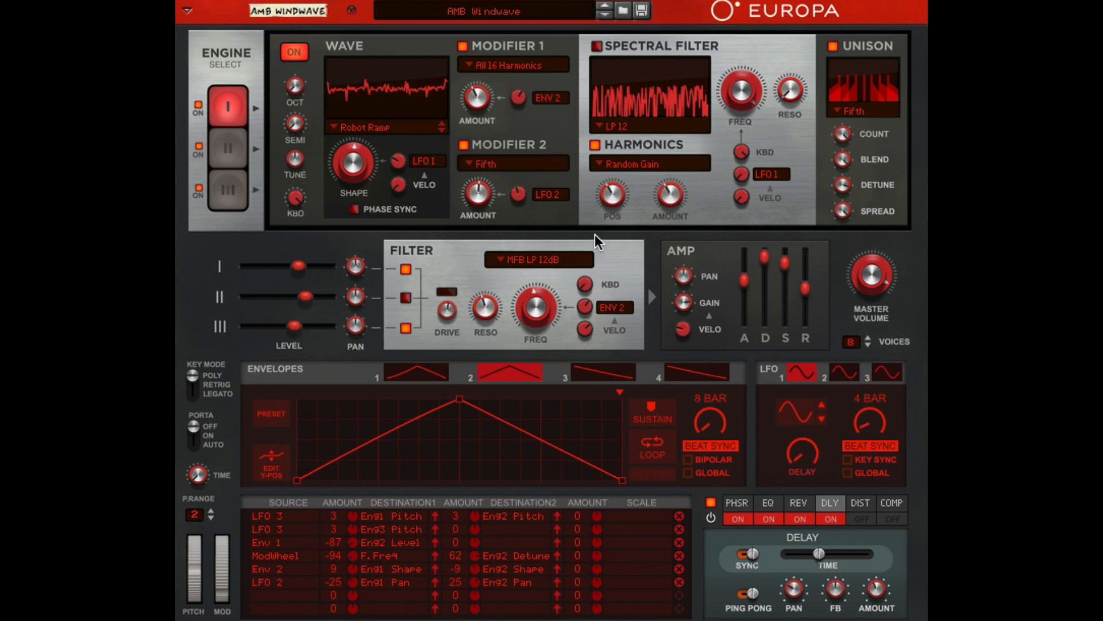
# Review the settings of LFO 2, LFO 3 and envelope 1
pyautogui.click(844, 372)
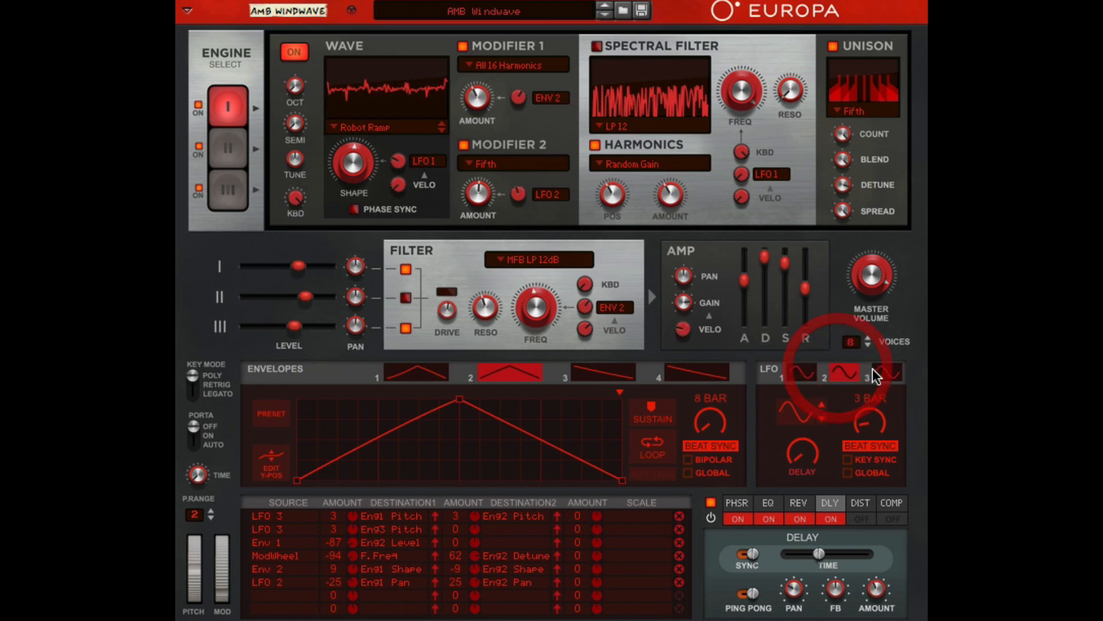
pyautogui.click(889, 373)
pyautogui.click(423, 372)
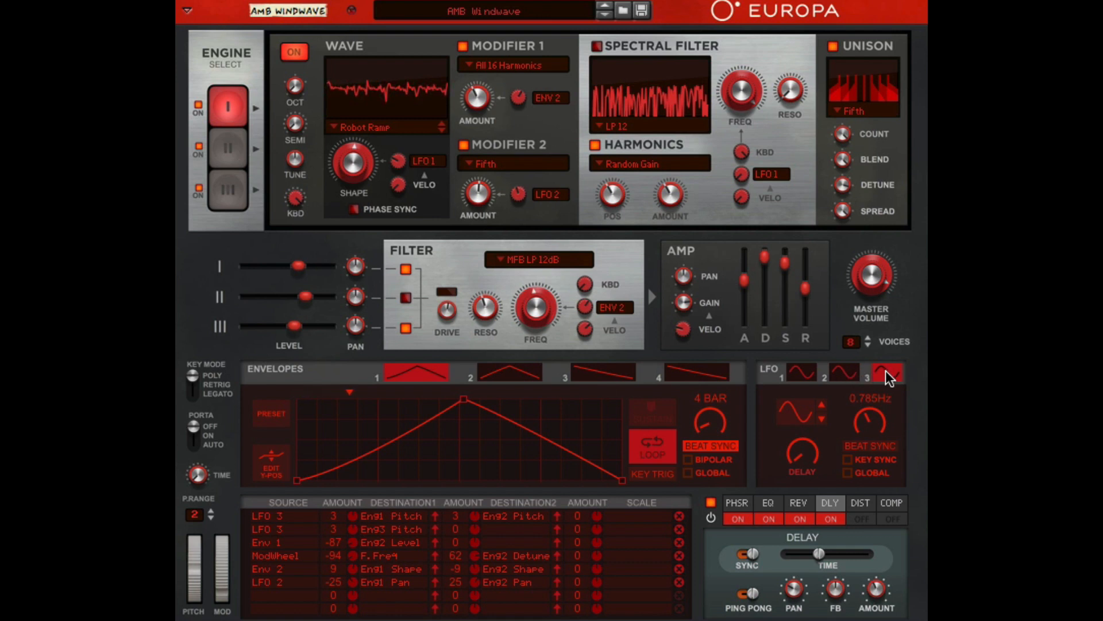
pyautogui.click(845, 370)
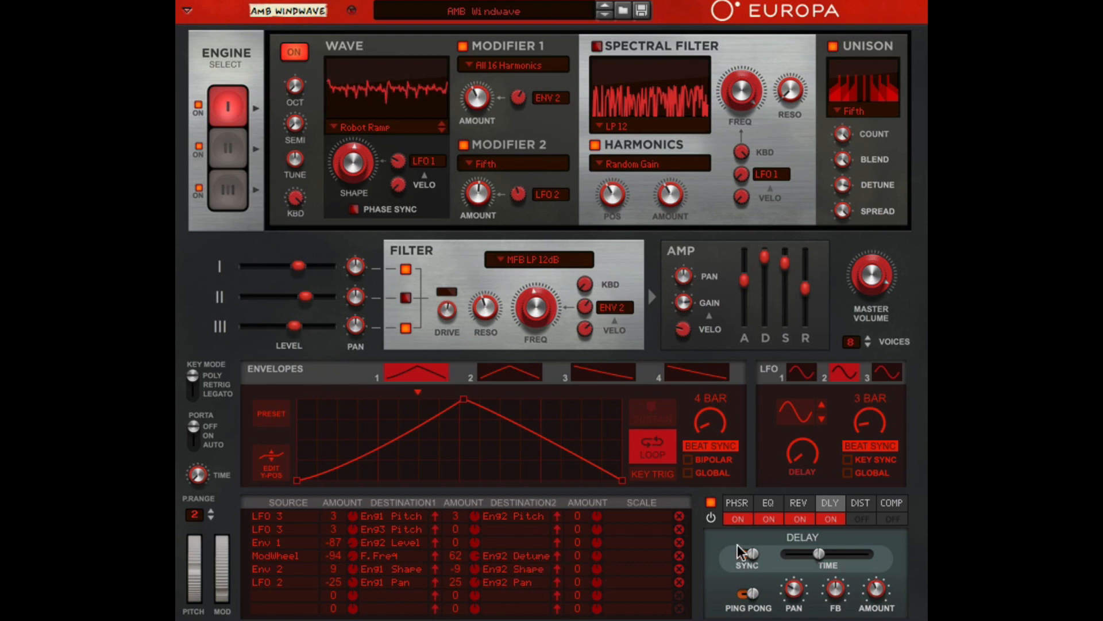
# Review the phaser, EQ, reverb and delay effect settings, and check the main filter's frequency
pyautogui.click(730, 502)
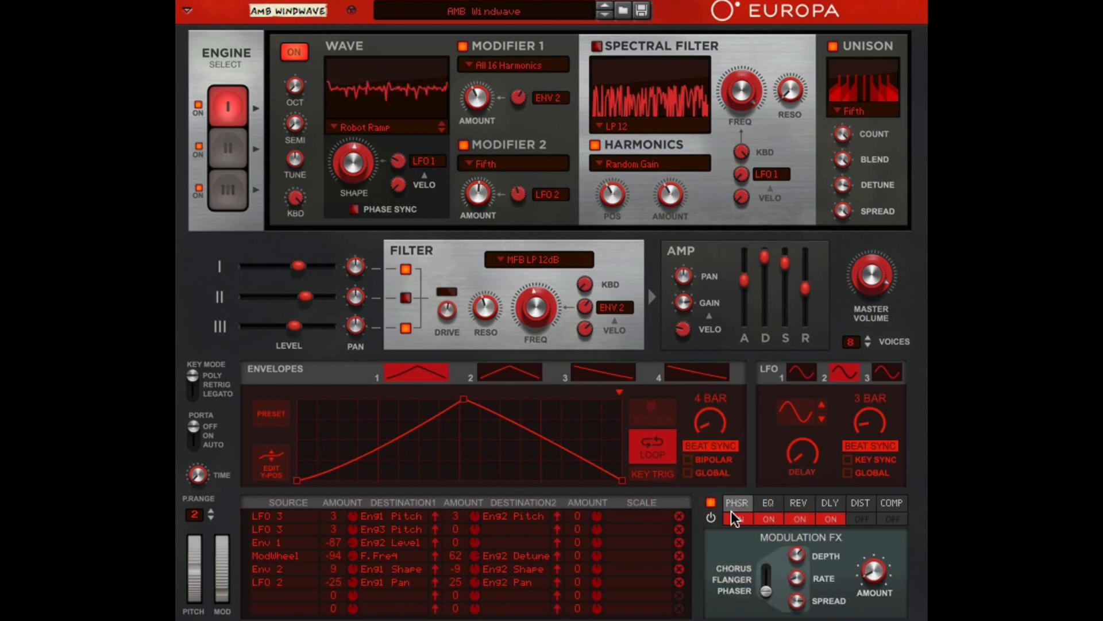
pyautogui.click(767, 503)
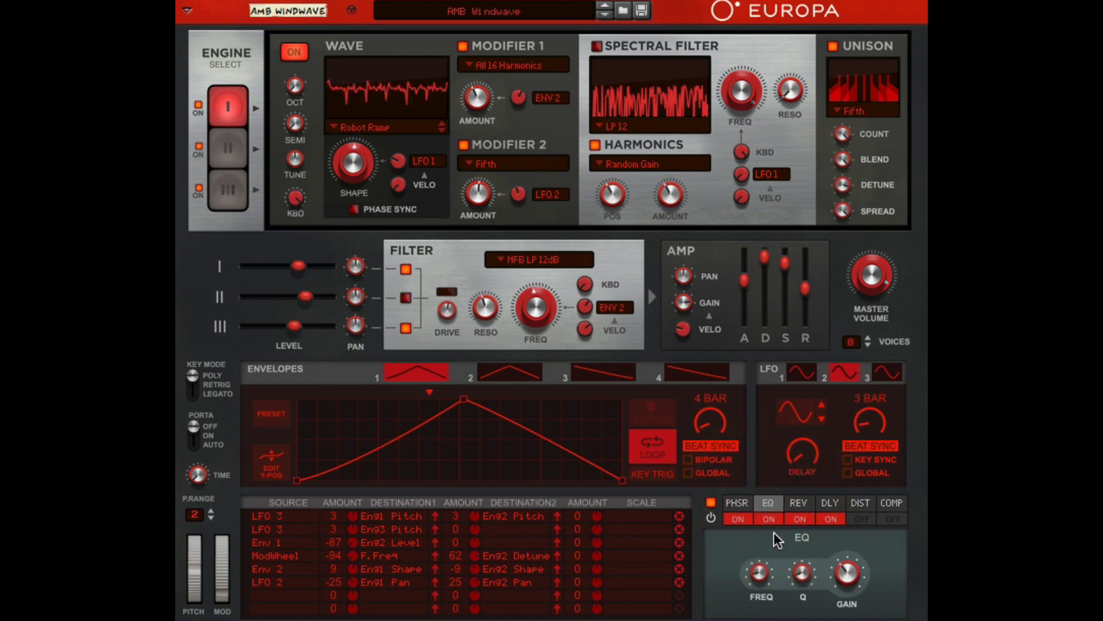
pyautogui.click(799, 504)
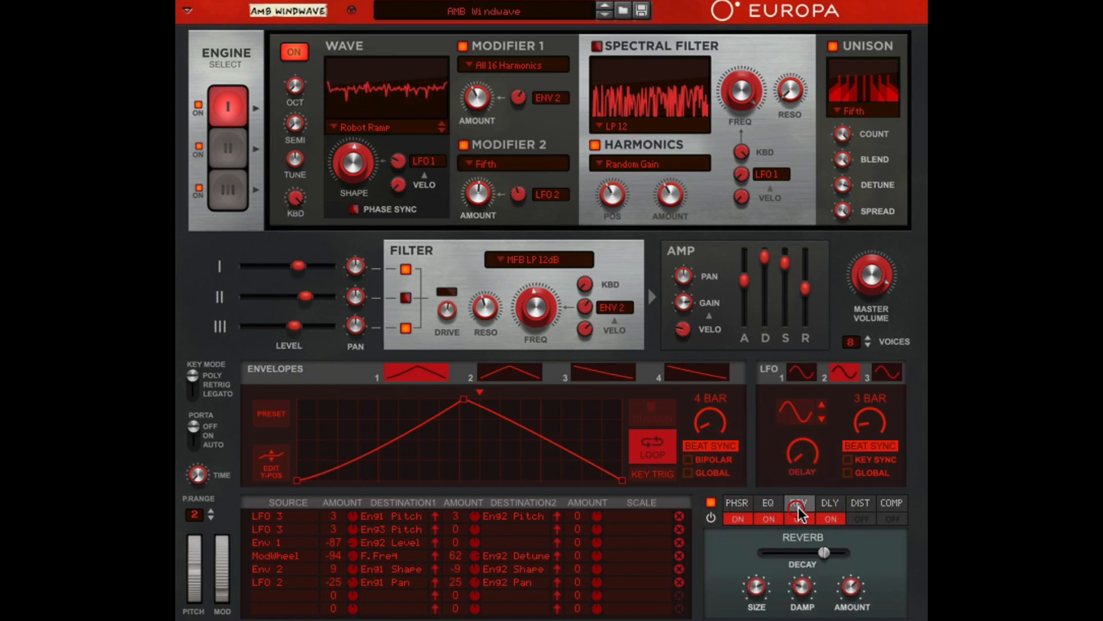
pyautogui.click(832, 503)
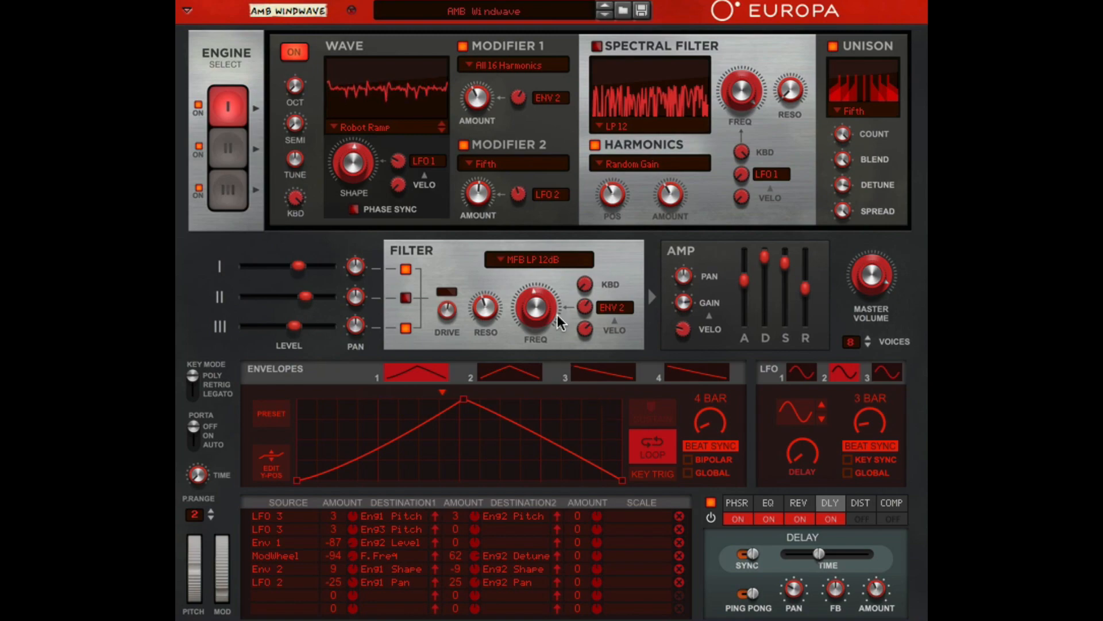
pyautogui.moveTo(554, 303)
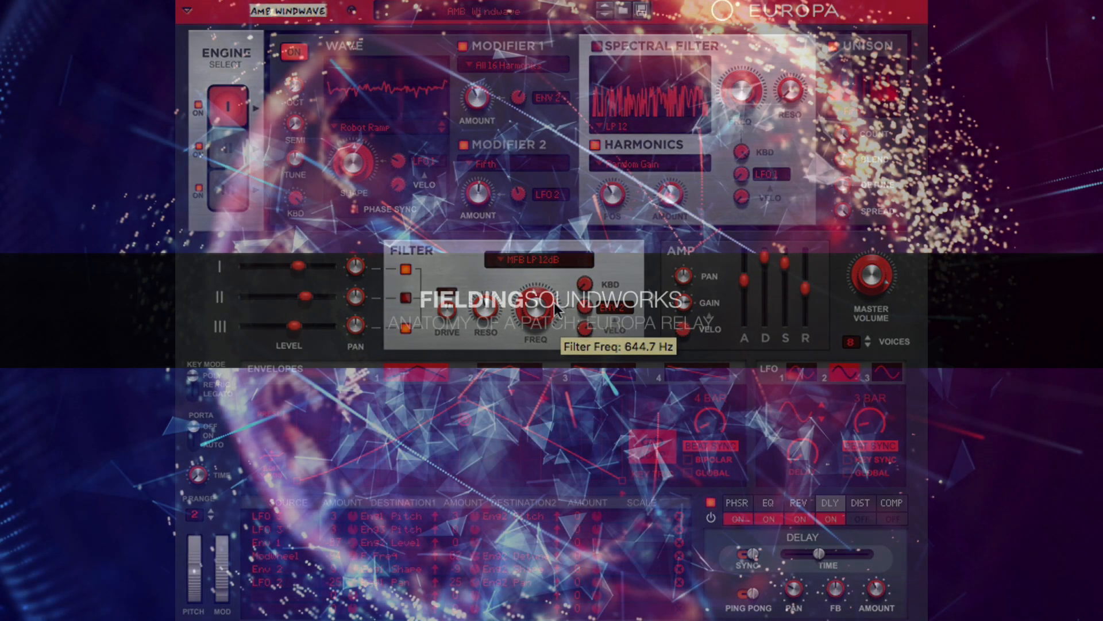